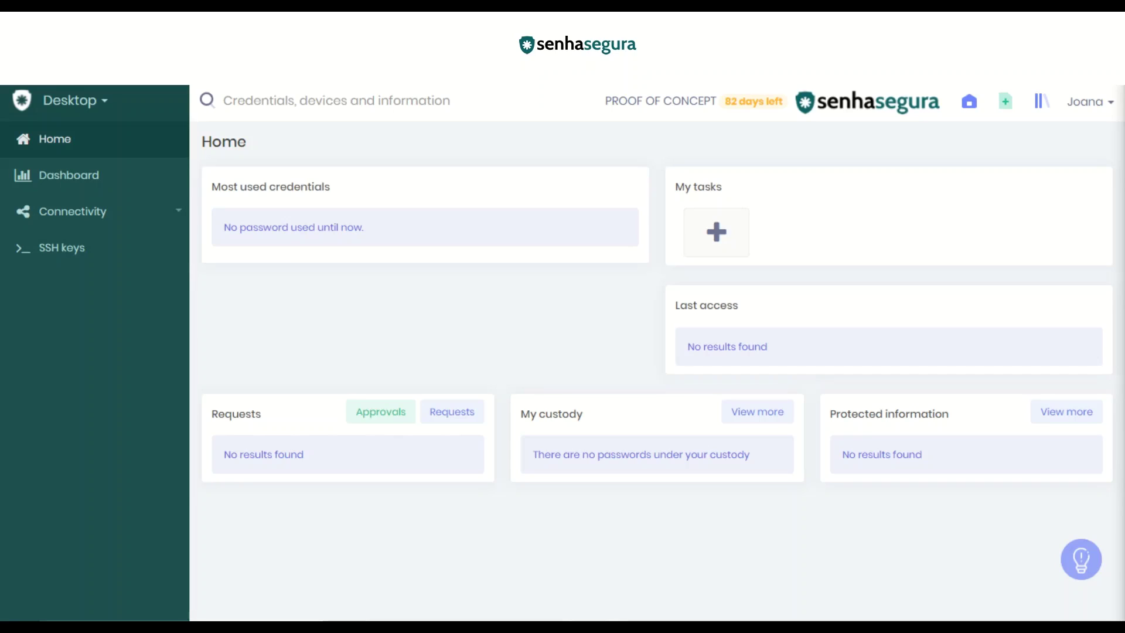
# Step: Open the module switcher menu from the senhasegura Home dashboard
pyautogui.click(69, 101)
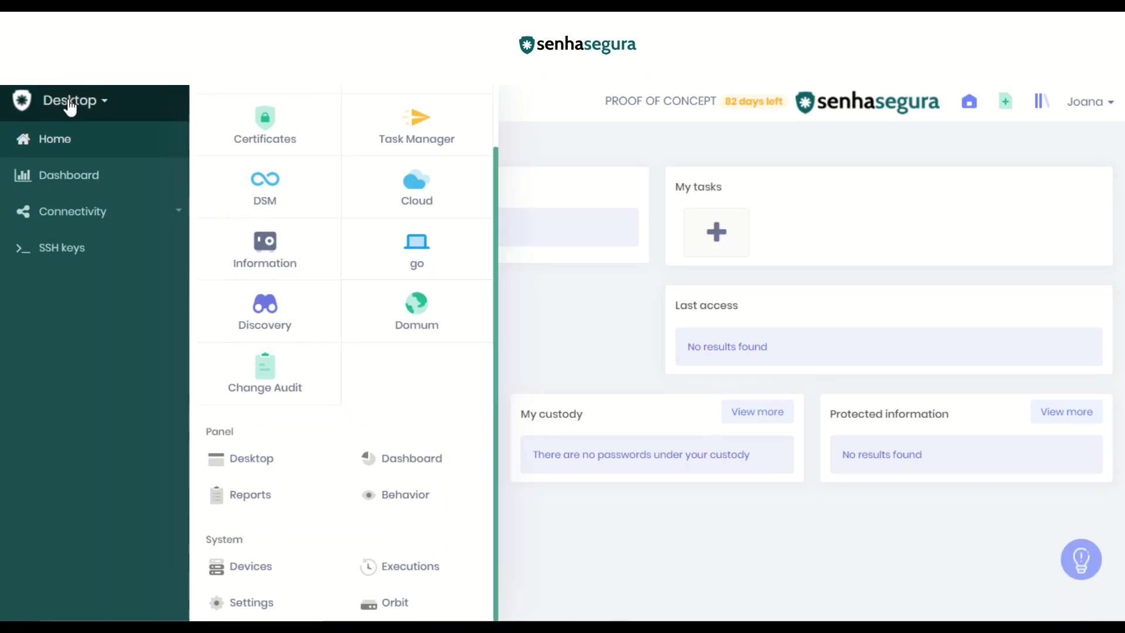
# Step: Switch to Devices and show the enabled 'teste' devices, teste1 and teste2, in the list
pyautogui.click(257, 567)
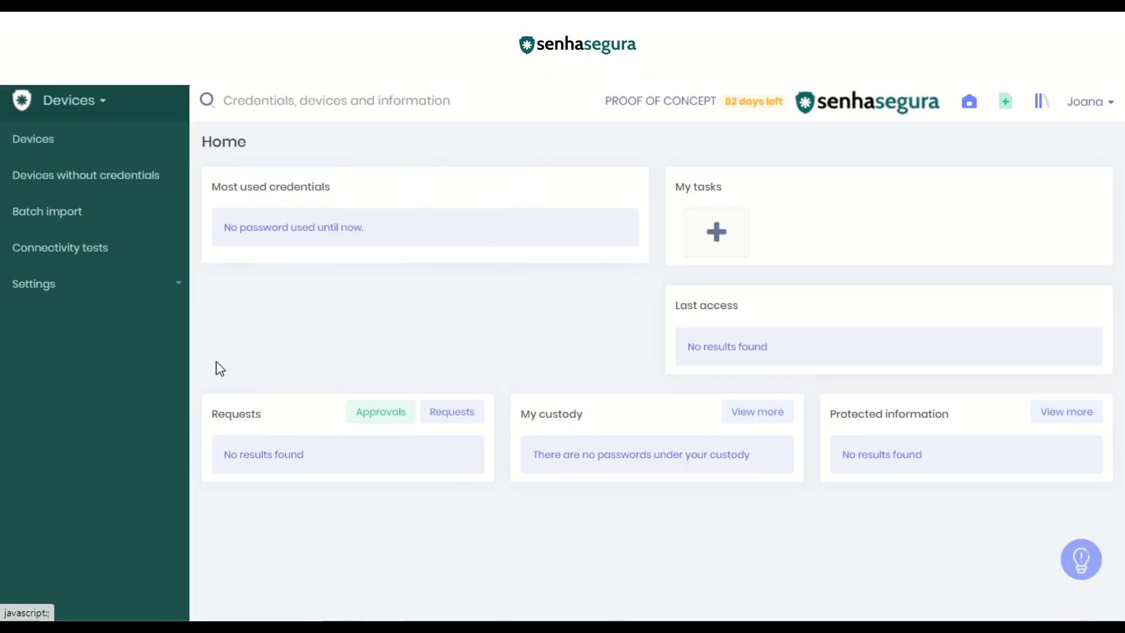
pyautogui.click(106, 150)
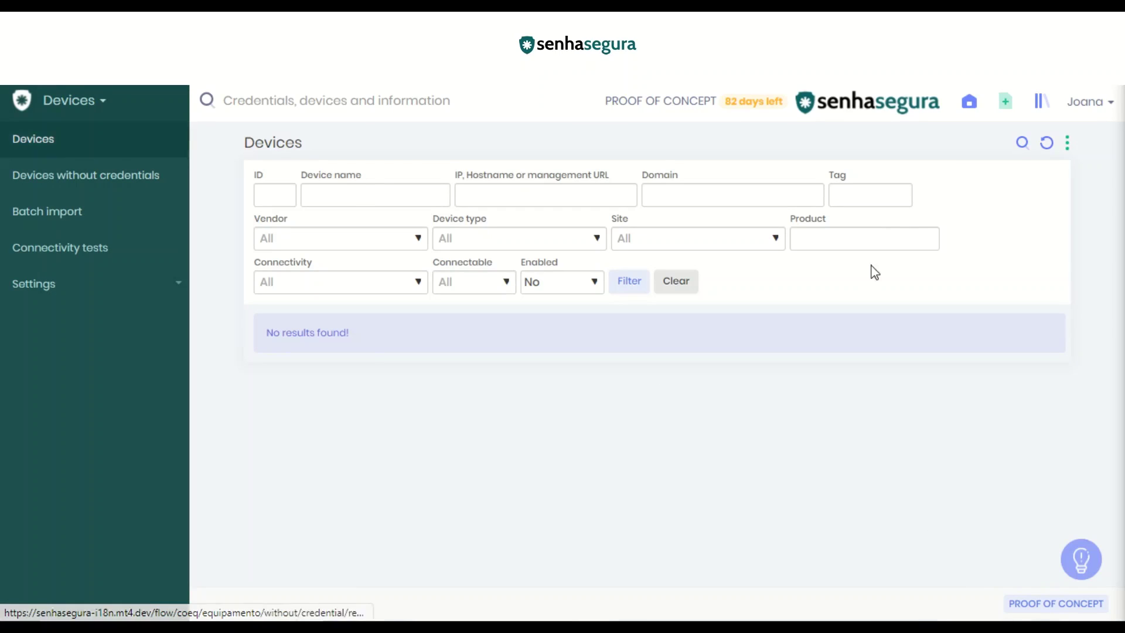
pyautogui.click(1067, 144)
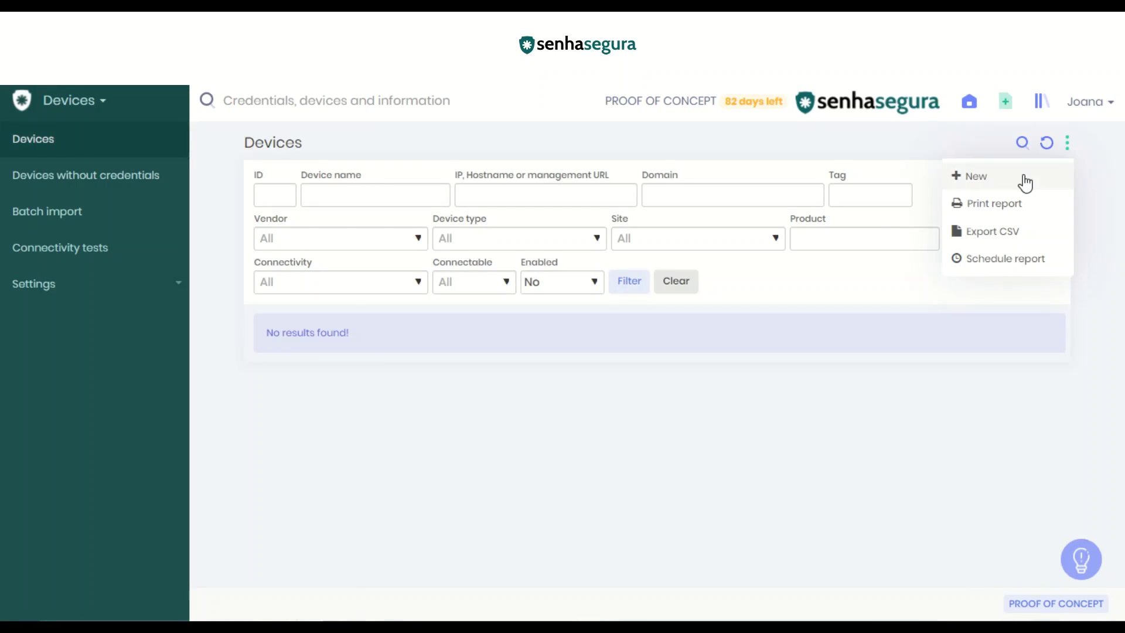
pyautogui.click(1025, 178)
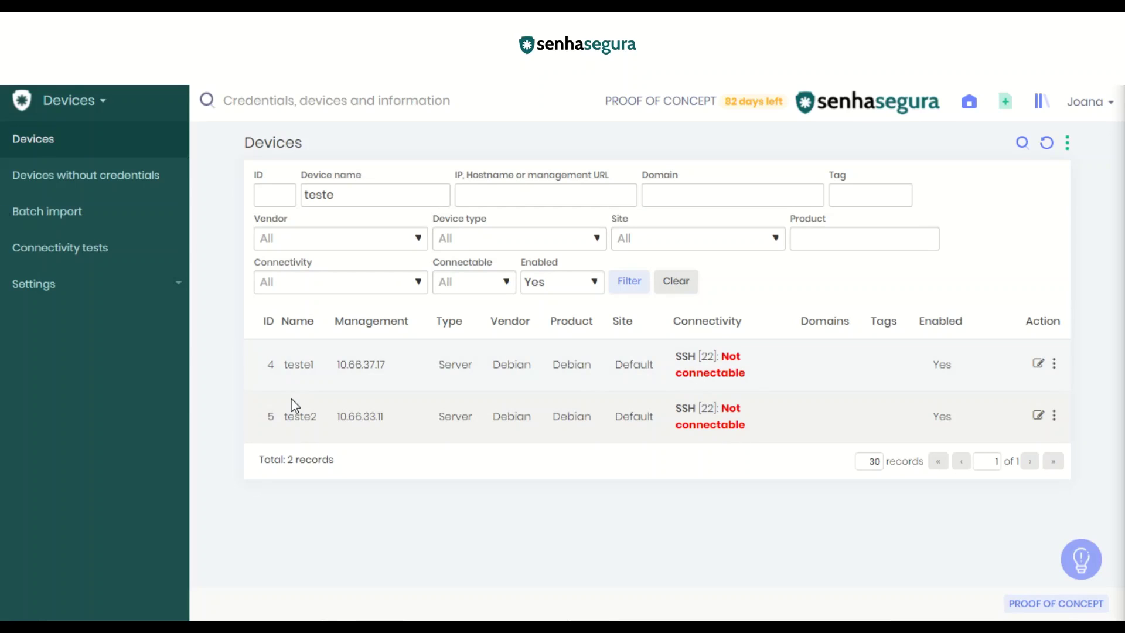
pyautogui.click(82, 102)
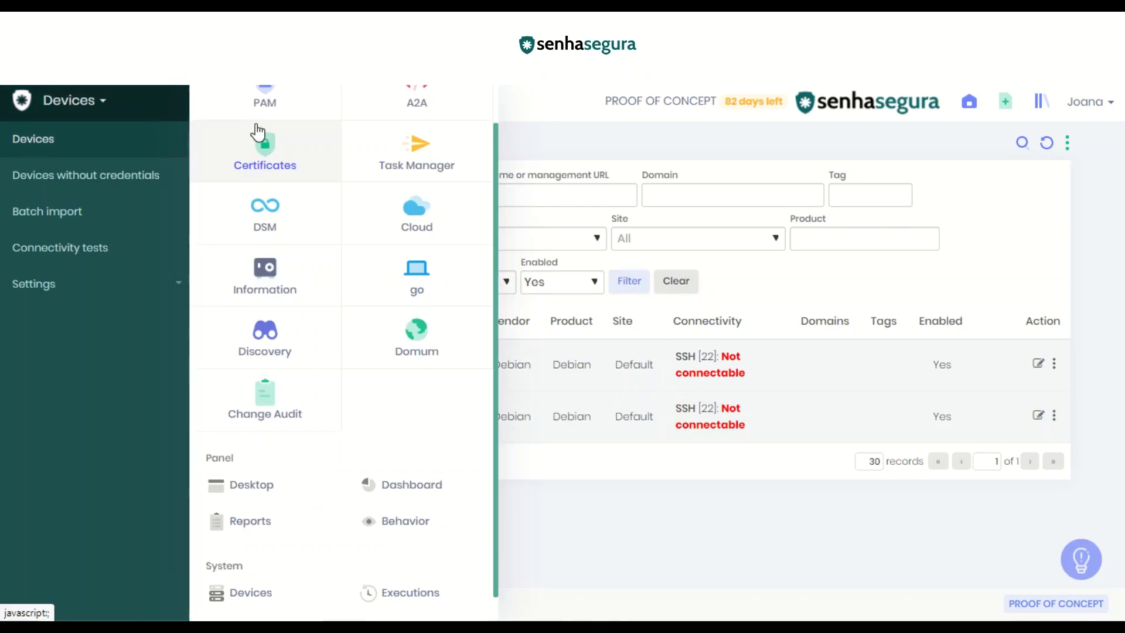
# Step: Switch to PAM, open the SSH keys list, and start a new SSH key
pyautogui.click(260, 139)
pyautogui.click(88, 321)
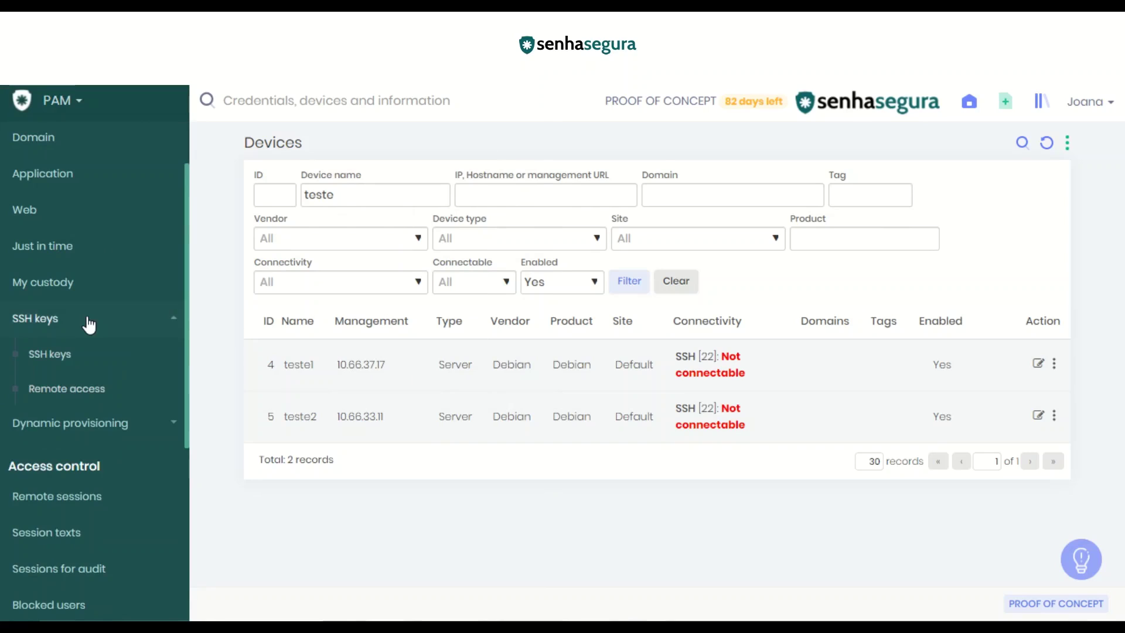
pyautogui.click(85, 356)
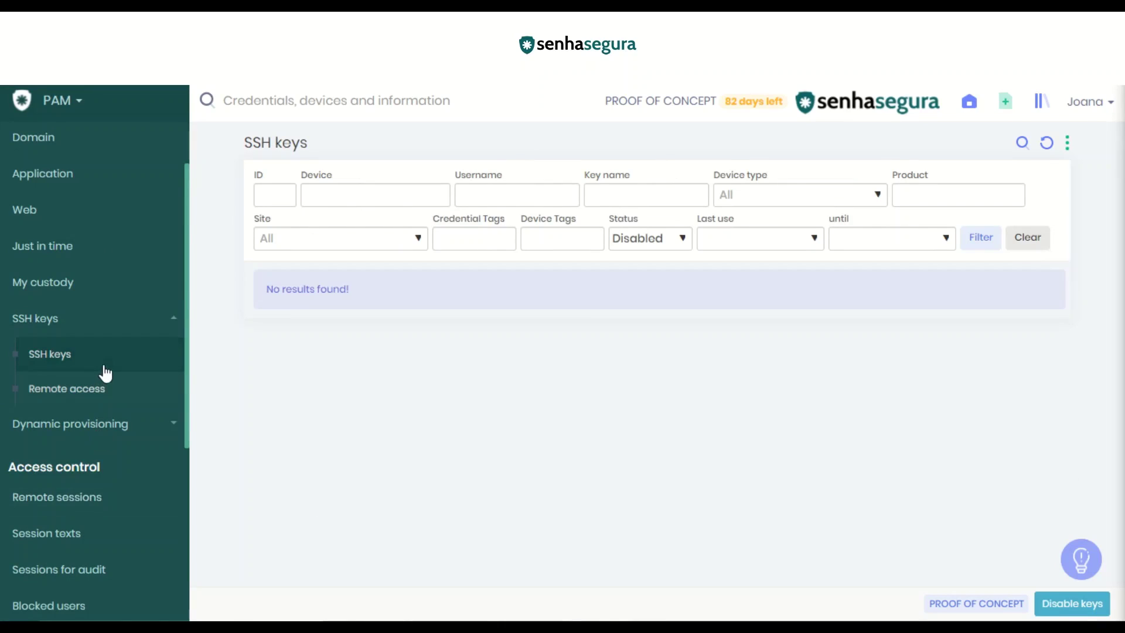
pyautogui.click(1067, 147)
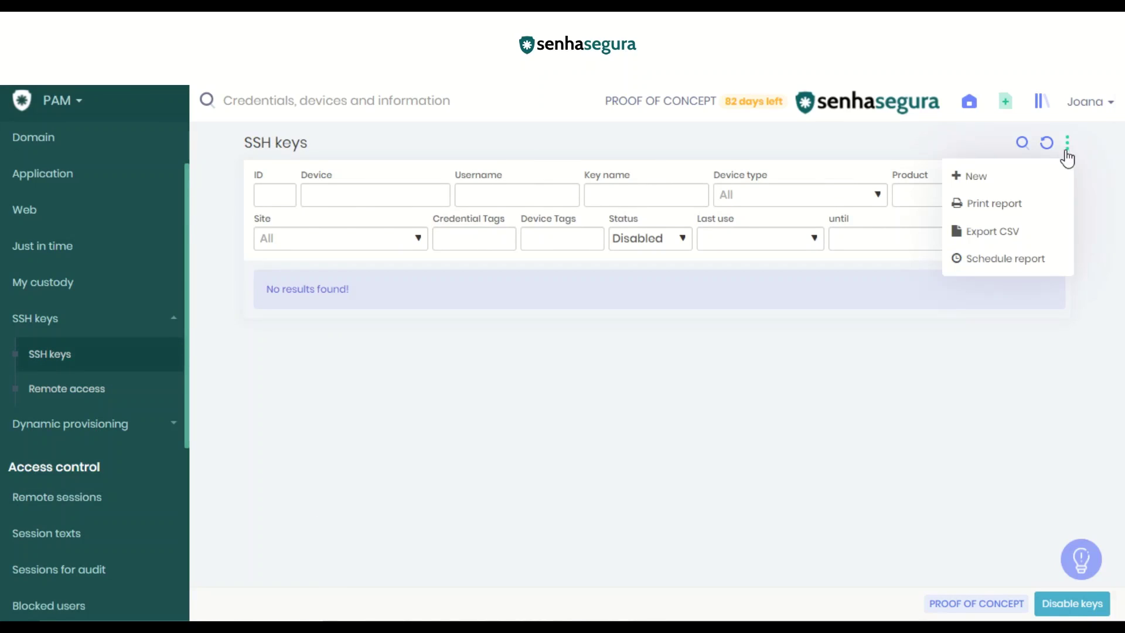
pyautogui.click(1043, 186)
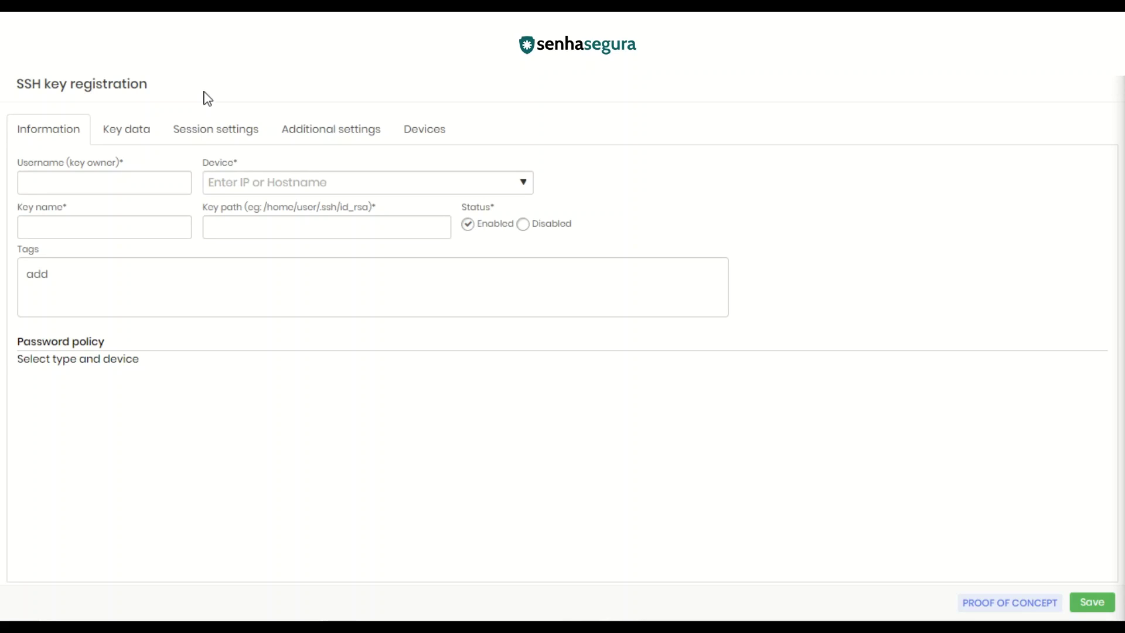
# Step: Show the Devices tab of the new SSH key form
pyautogui.click(424, 129)
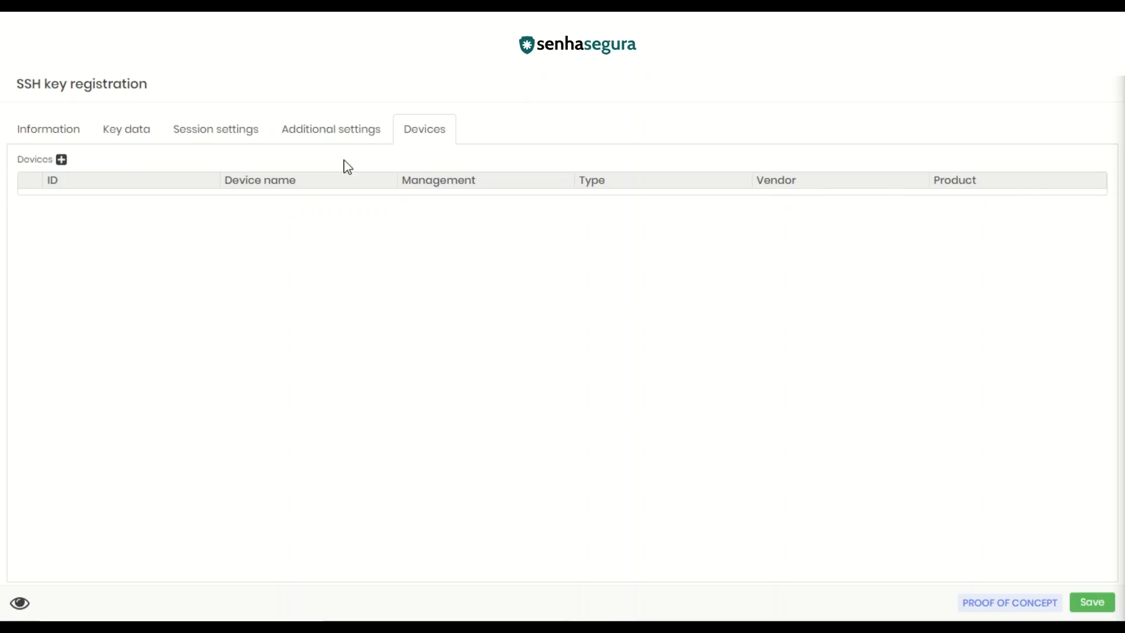
# Step: Add teste1 and teste2 from the device picker to the SSH key and save it
pyautogui.click(61, 159)
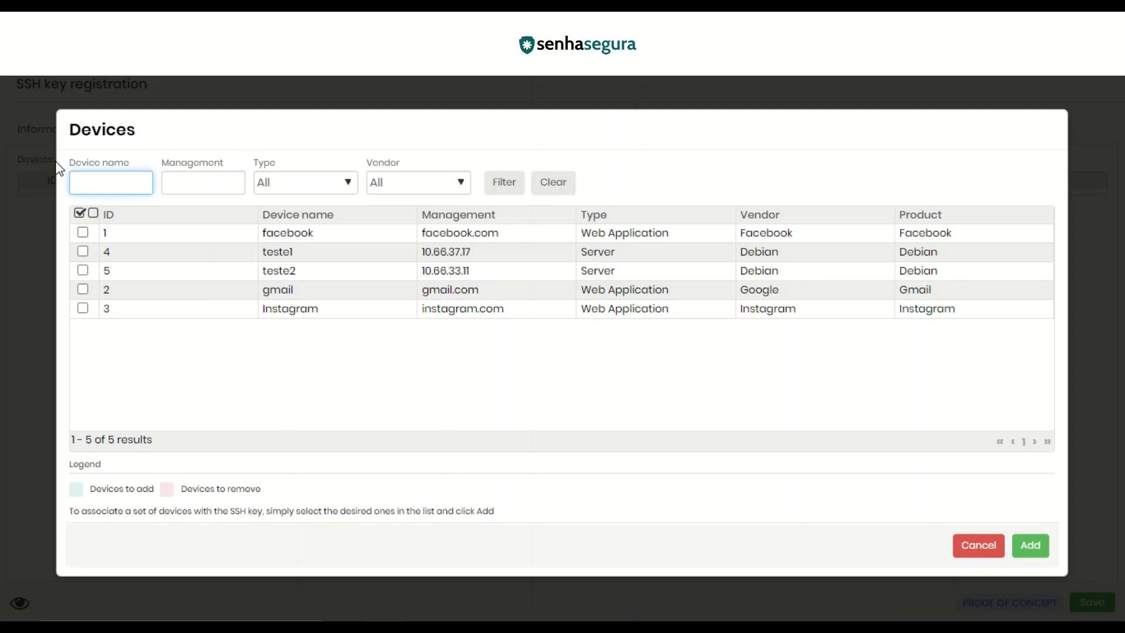
pyautogui.click(83, 251)
pyautogui.click(82, 270)
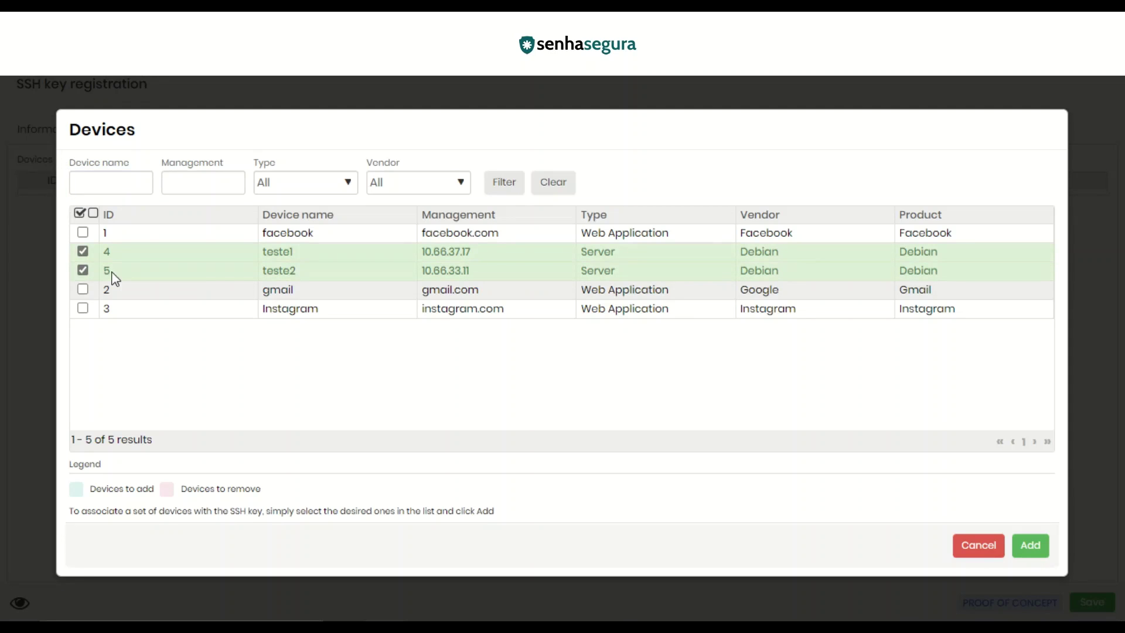
pyautogui.click(1030, 546)
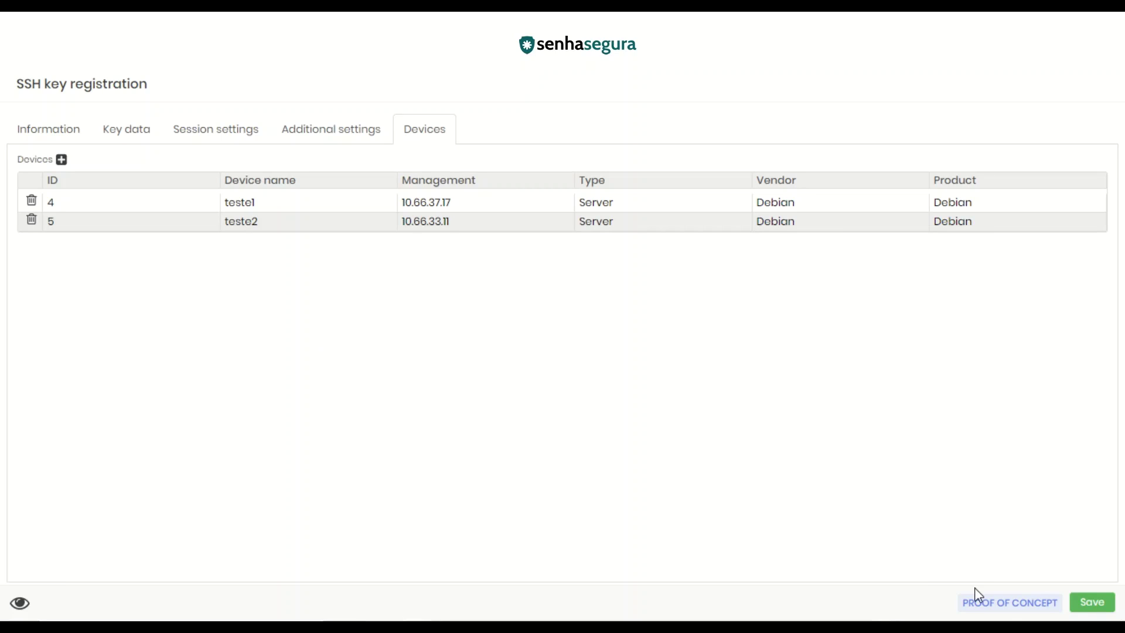
pyautogui.click(1082, 608)
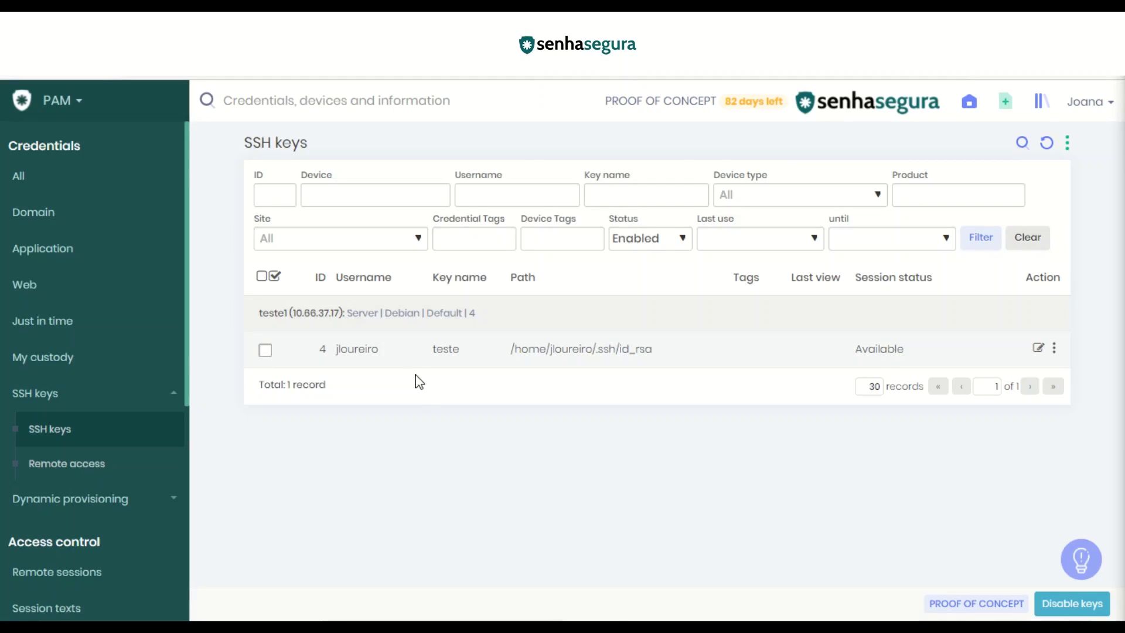
# Step: Open Credentials > All to view the access credentials list and its actions menu
pyautogui.click(93, 181)
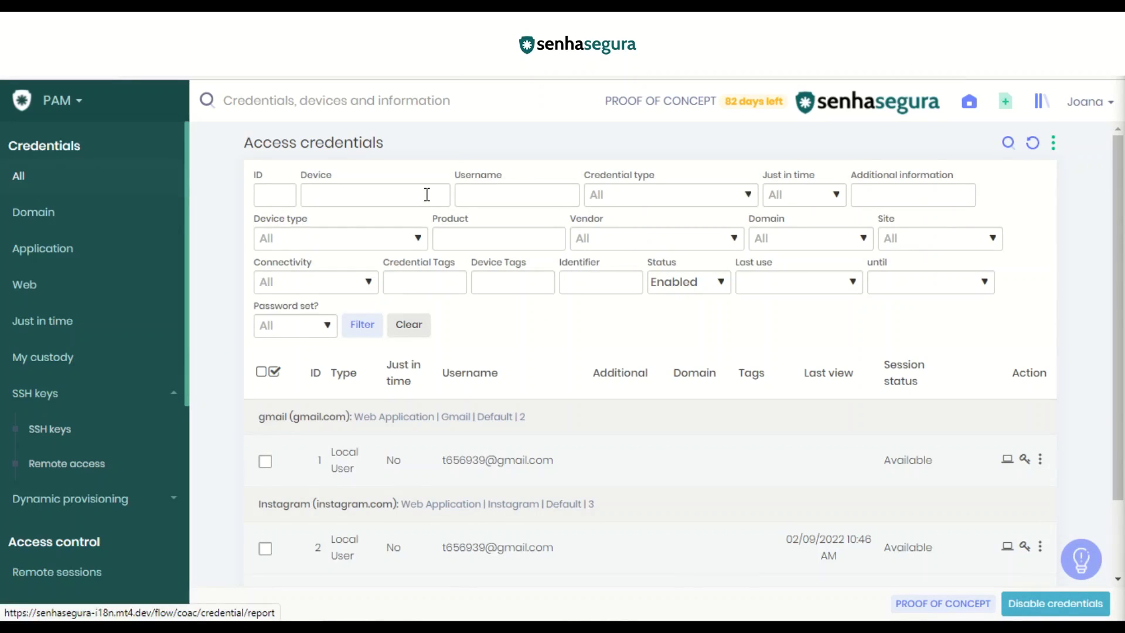
pyautogui.click(1053, 144)
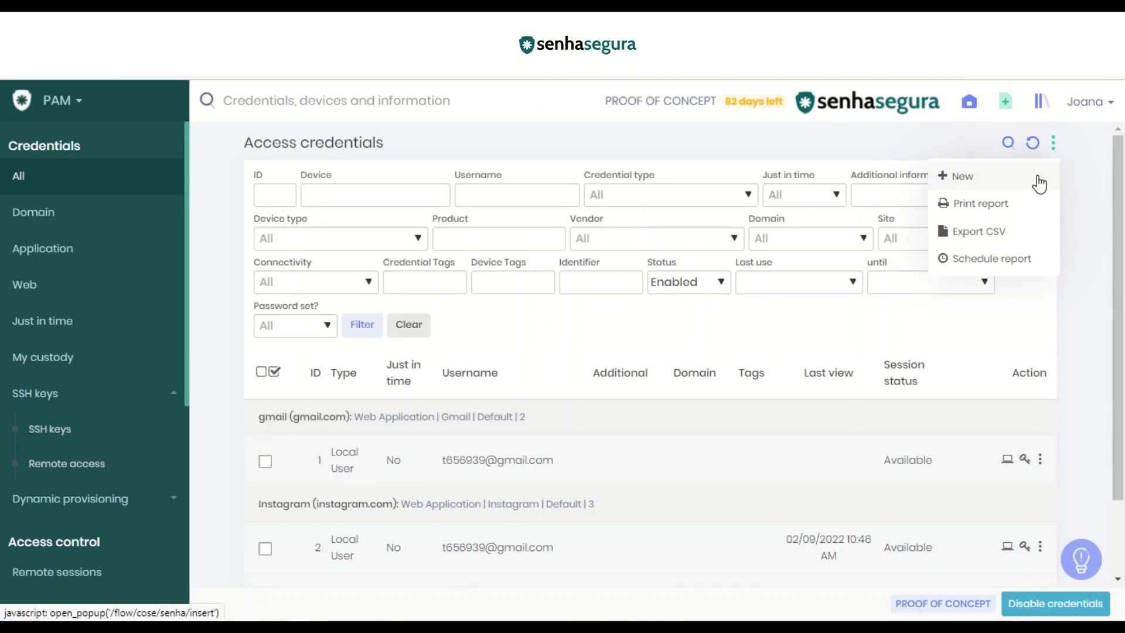
# Step: Start a new access credential from the credentials list menu
pyautogui.click(1039, 179)
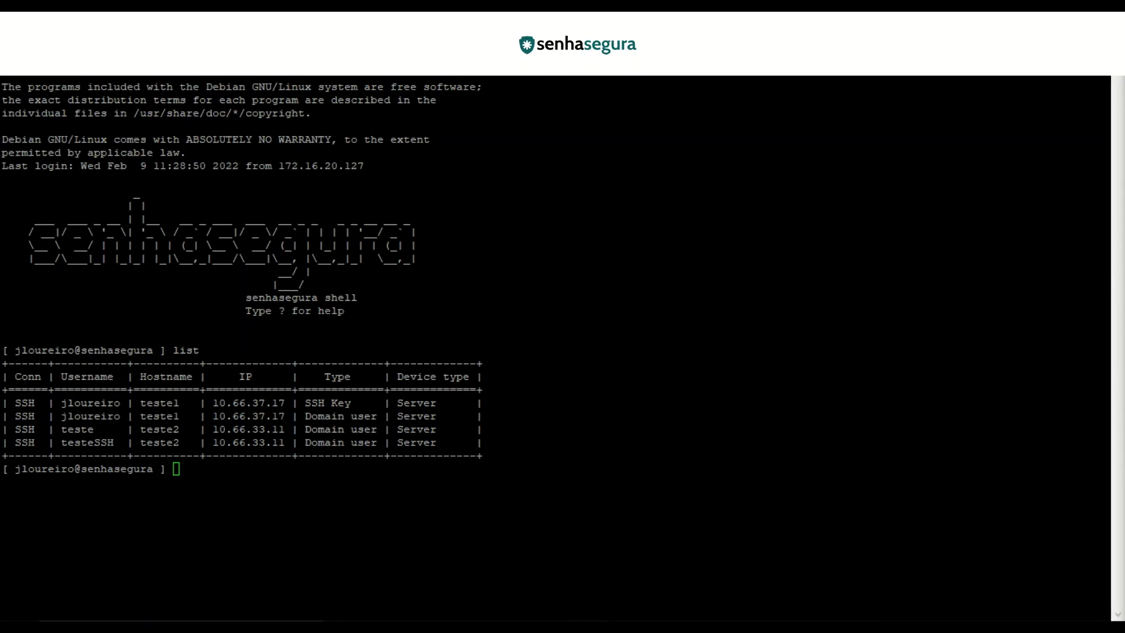
# Step: Run 'list' for the key owner's username, then rerun it with --related
pyautogui.write('list')
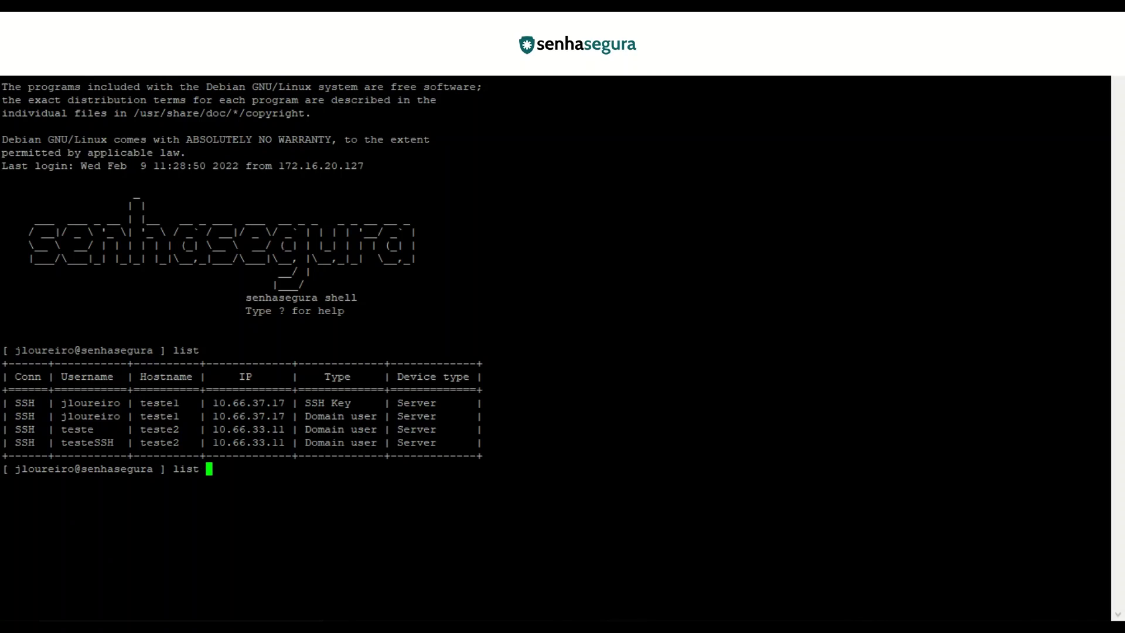
pyautogui.press('Return')
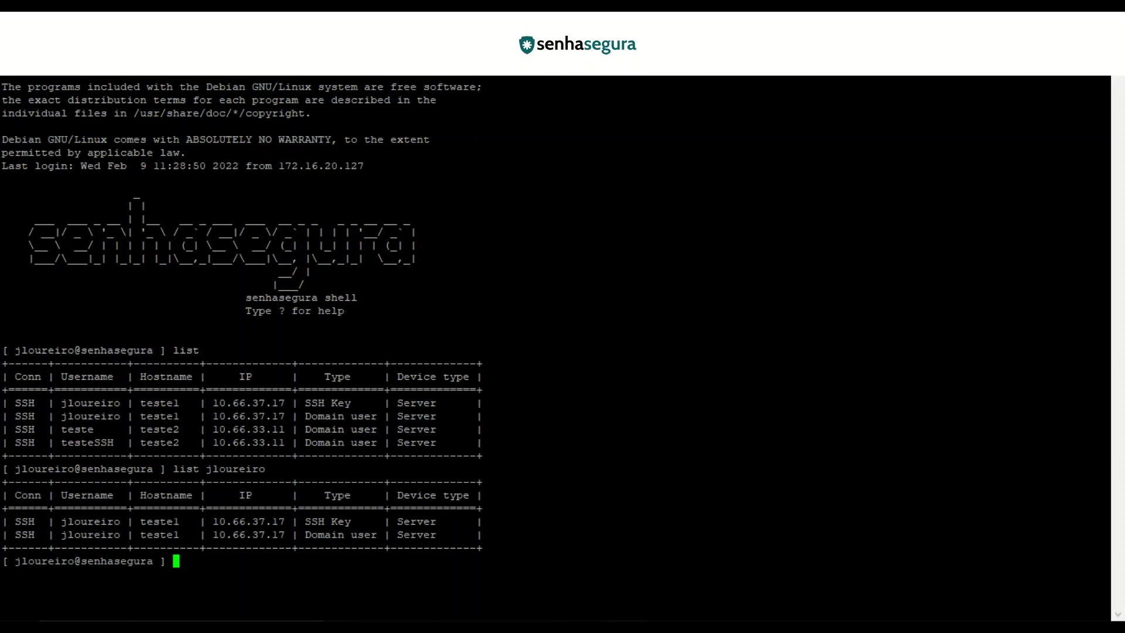
pyautogui.press('Up')
pyautogui.write('--related')
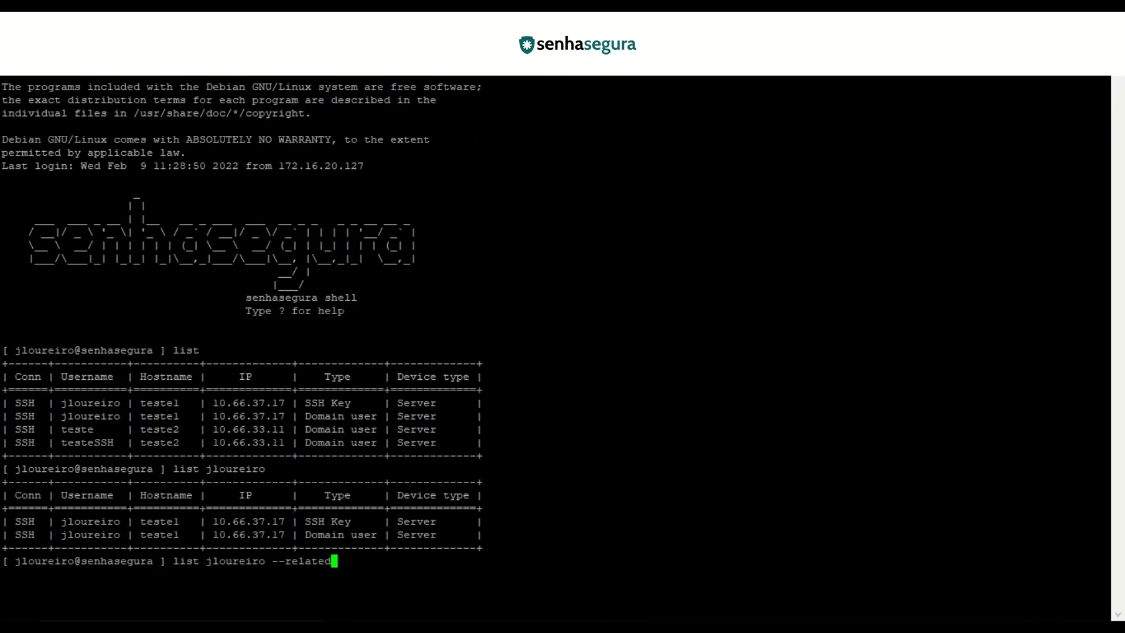
pyautogui.press('Return')
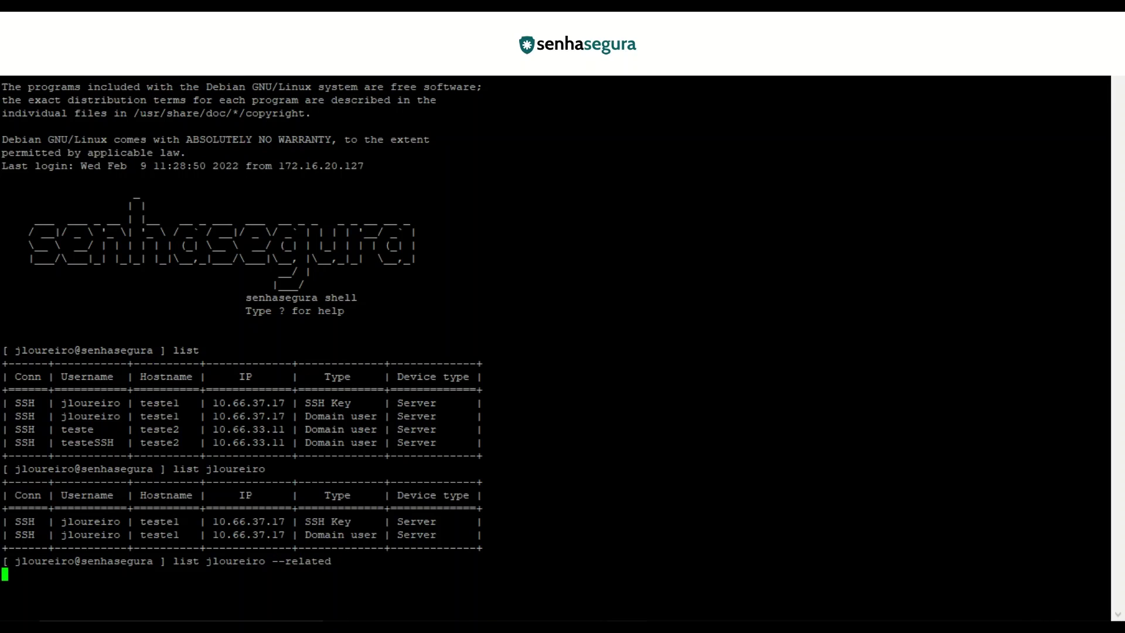